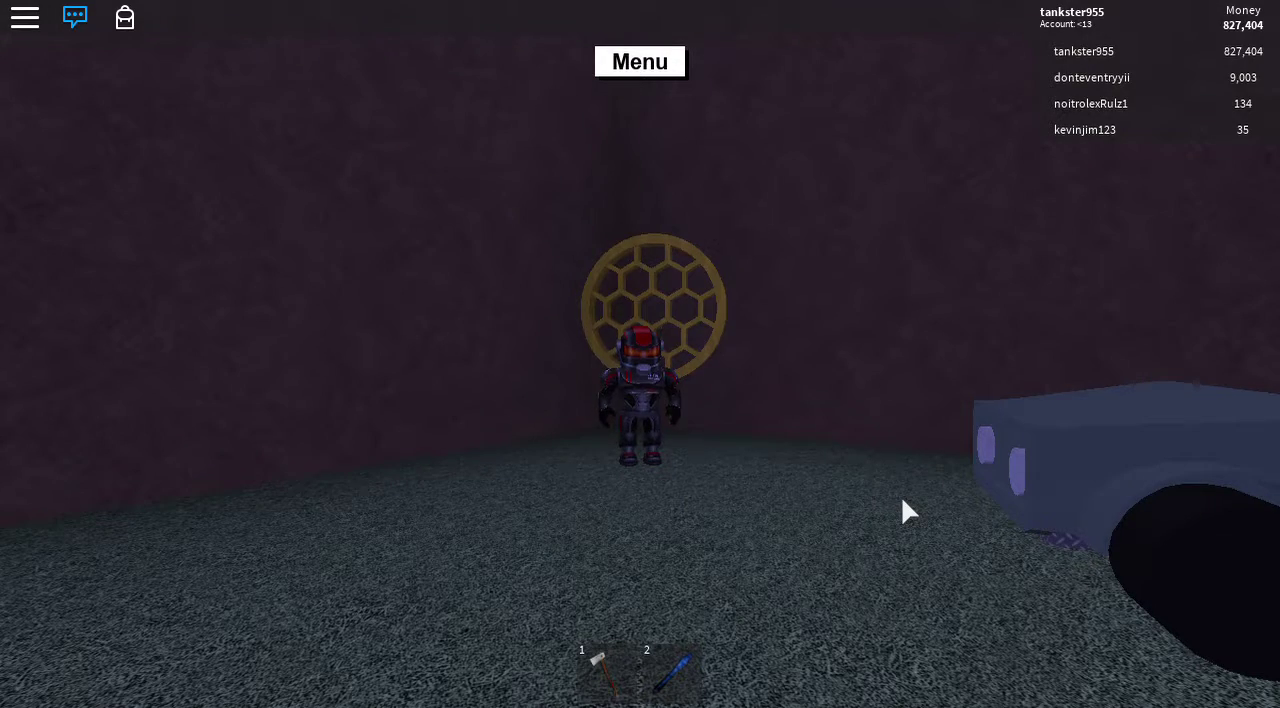
# Swing the camera in close on the golden honeycomb hive beside the parked truck.
pyautogui.moveTo(901, 512); pyautogui.dragTo(646, 368)
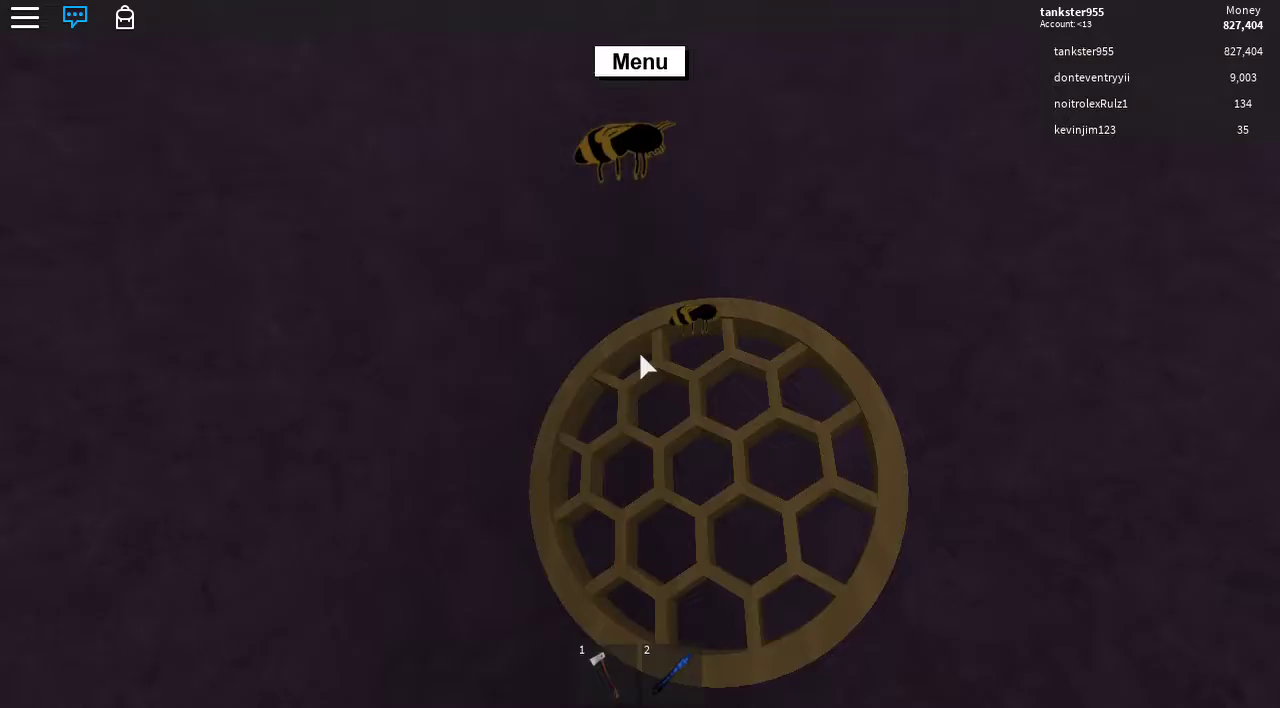
# Orbit the camera around the honeycomb hive, watching the bees and finishing with a side view.
pyautogui.moveTo(646, 368); pyautogui.dragTo(646, 368)
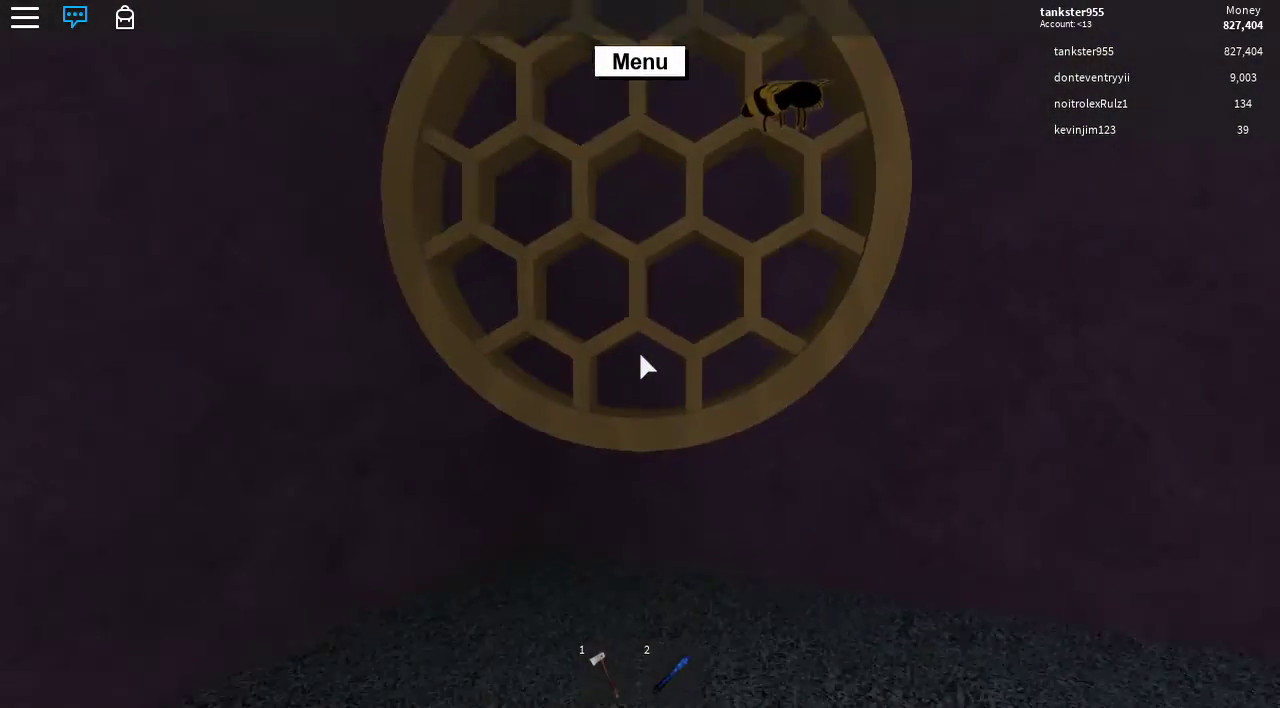
pyautogui.scroll(-3, 646, 368)
pyautogui.scroll(3, 646, 368)
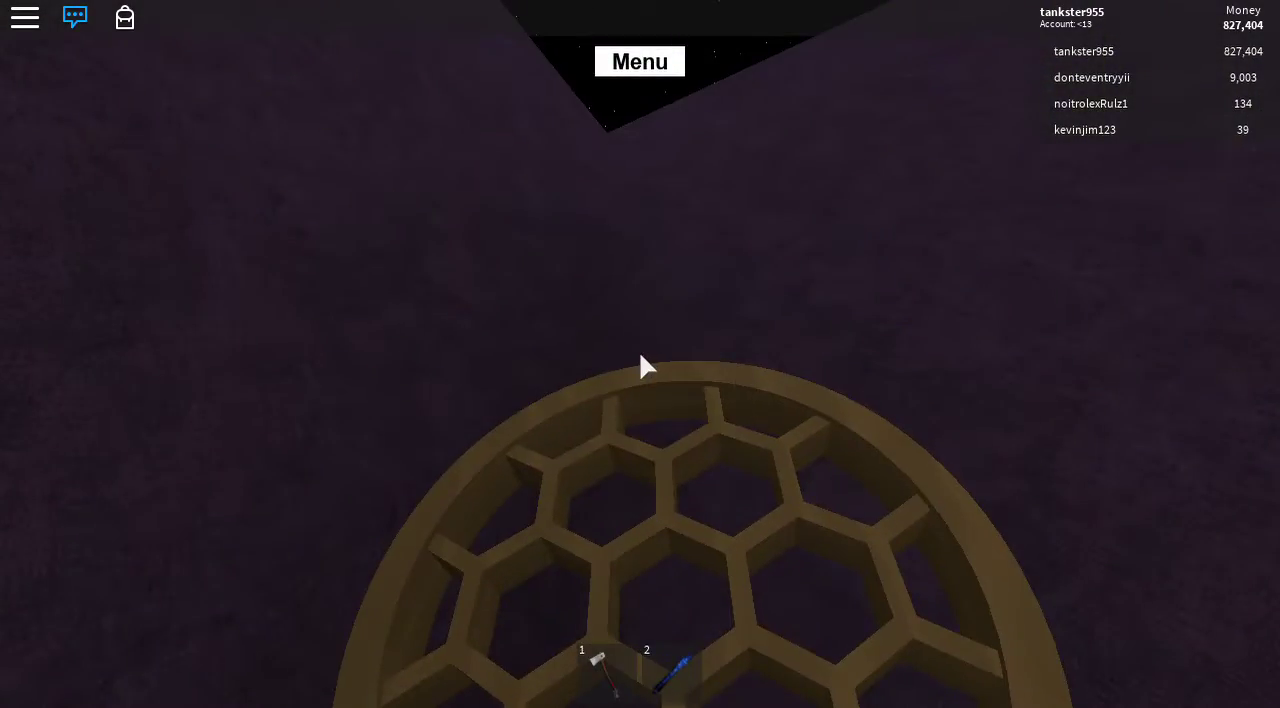
pyautogui.moveTo(646, 368); pyautogui.dragTo(646, 368)
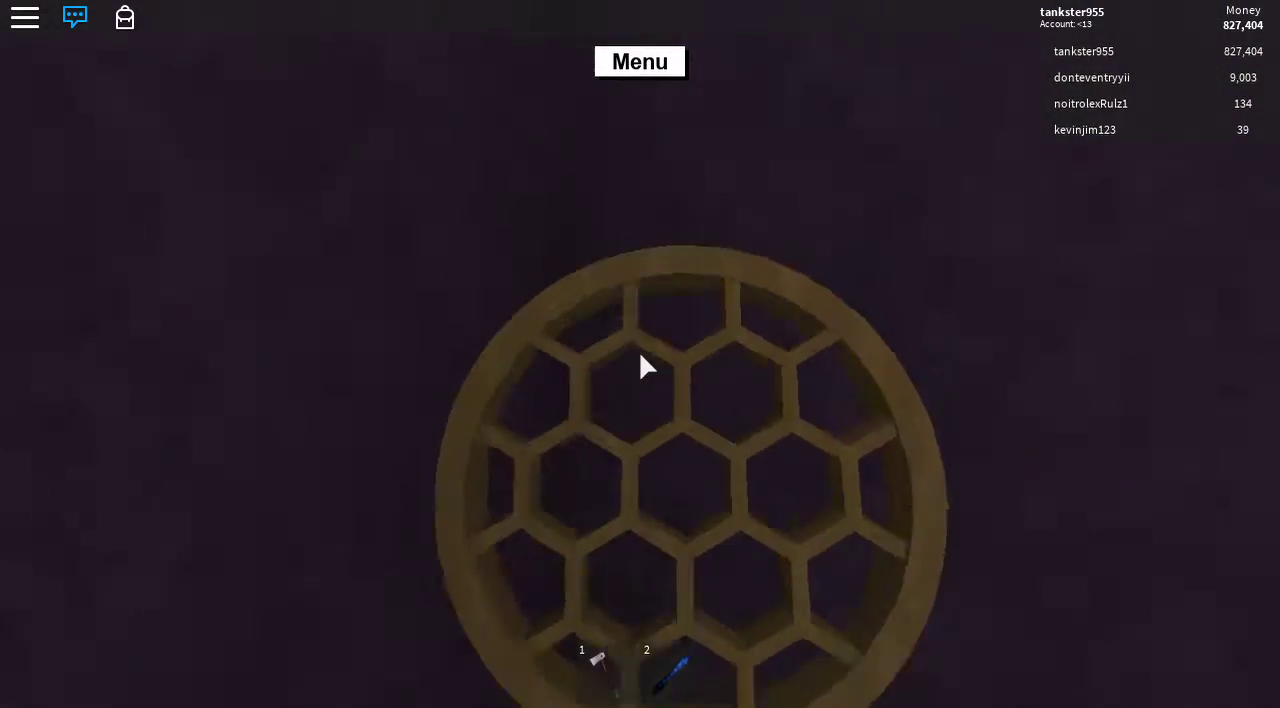
pyautogui.moveTo(646, 368); pyautogui.dragTo(646, 368)
pyautogui.scroll(-3, 646, 368)
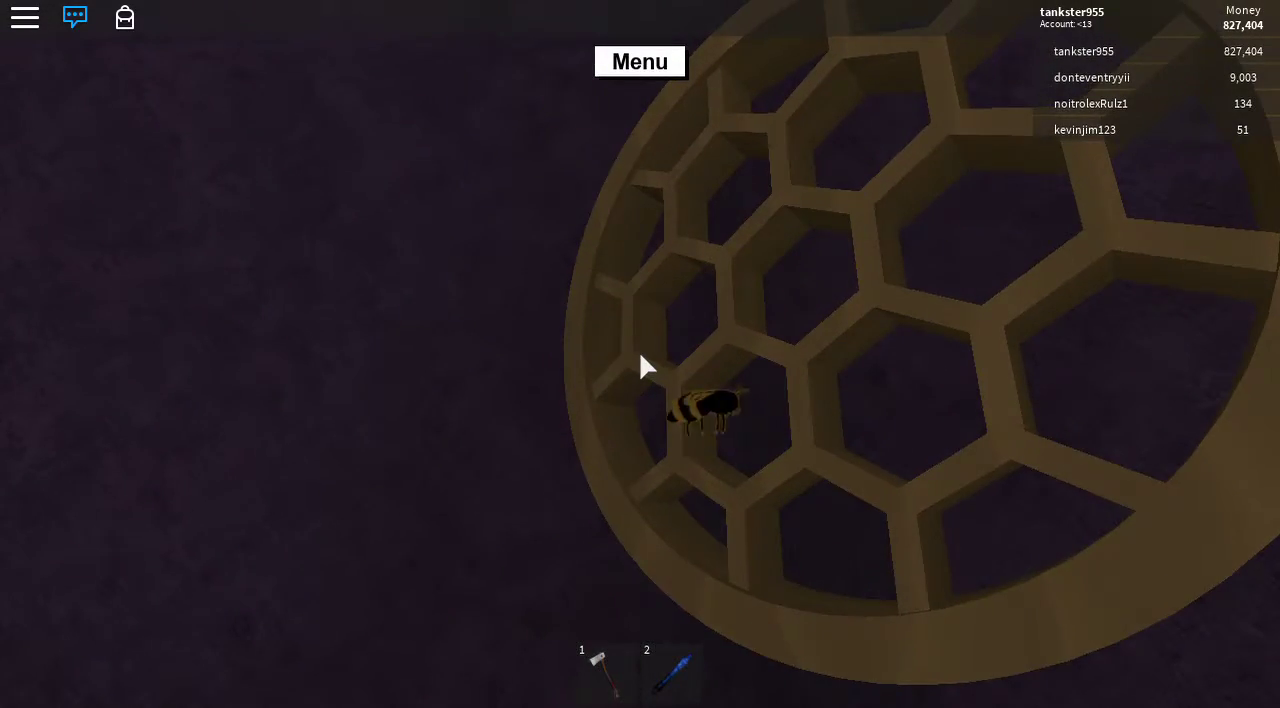
pyautogui.moveTo(646, 368); pyautogui.dragTo(646, 368)
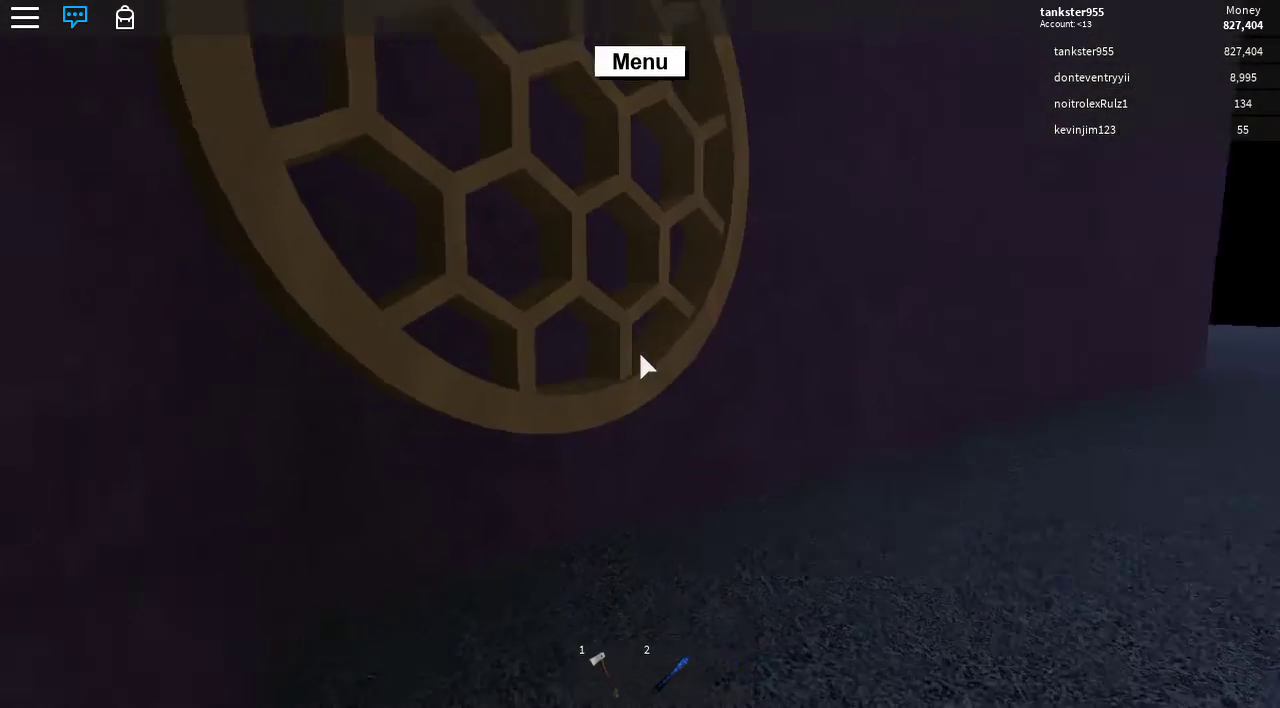
pyautogui.scroll(-5, 640, 368)
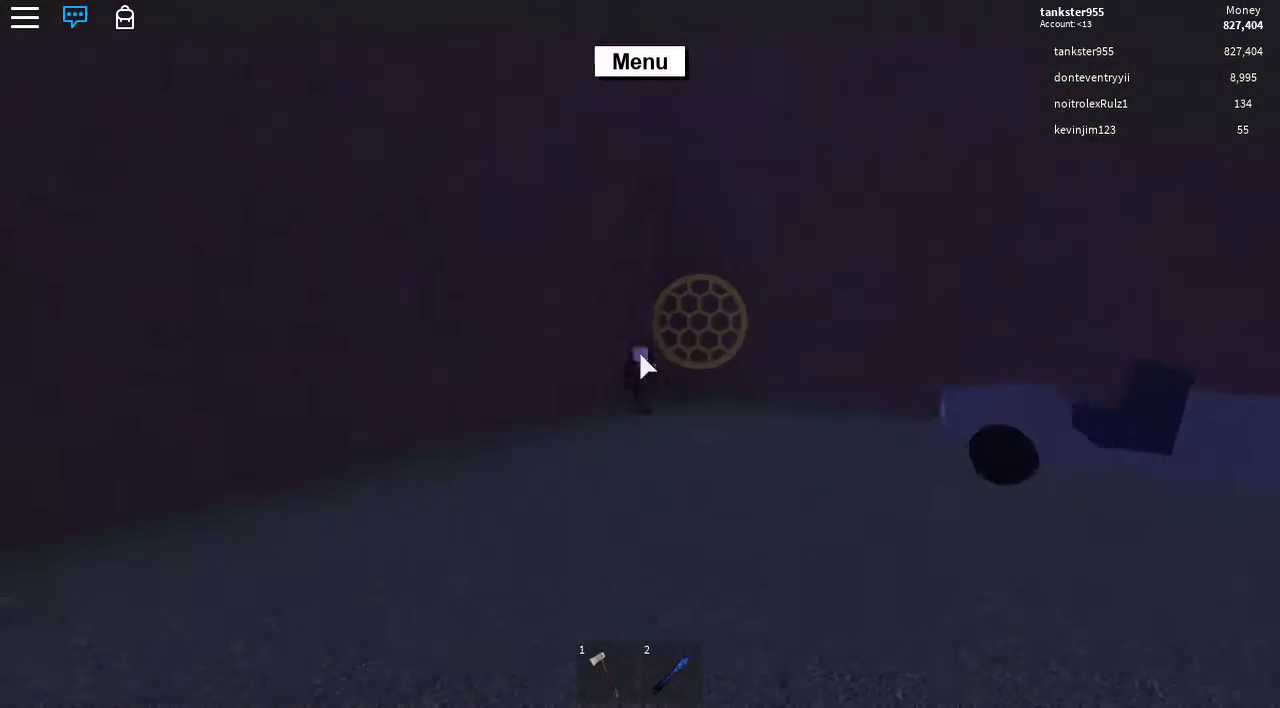